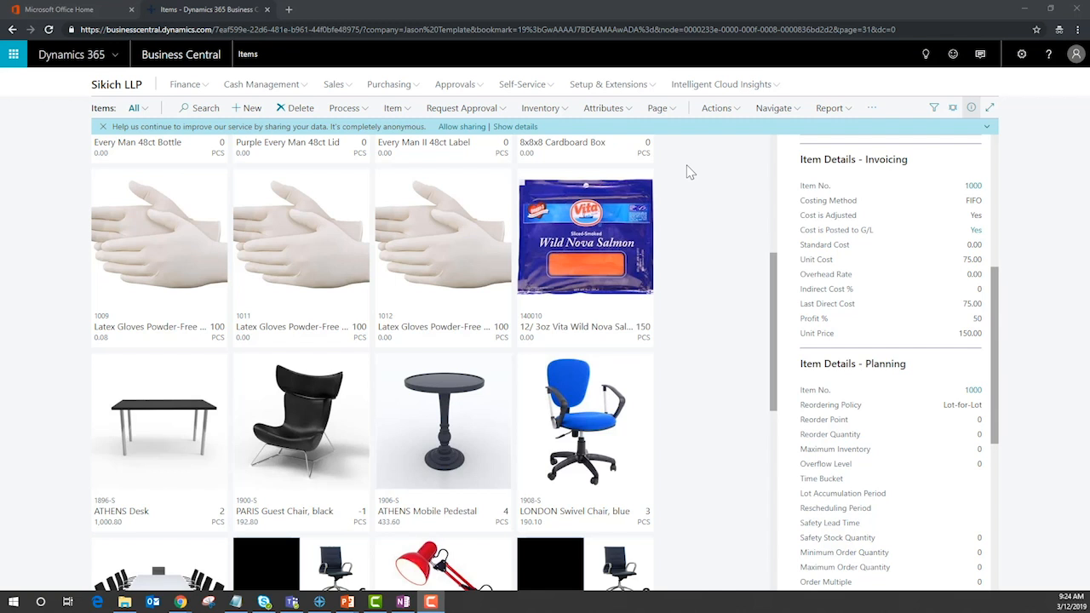
Step: Filter the items by attribute, with Color set to red
left_click(606, 108)
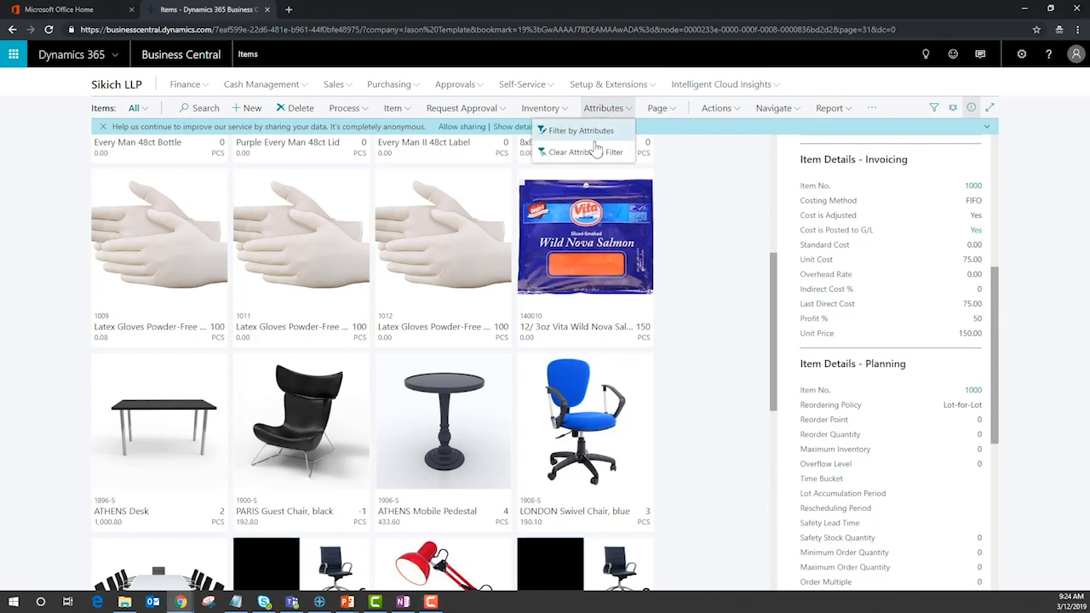
left_click(597, 133)
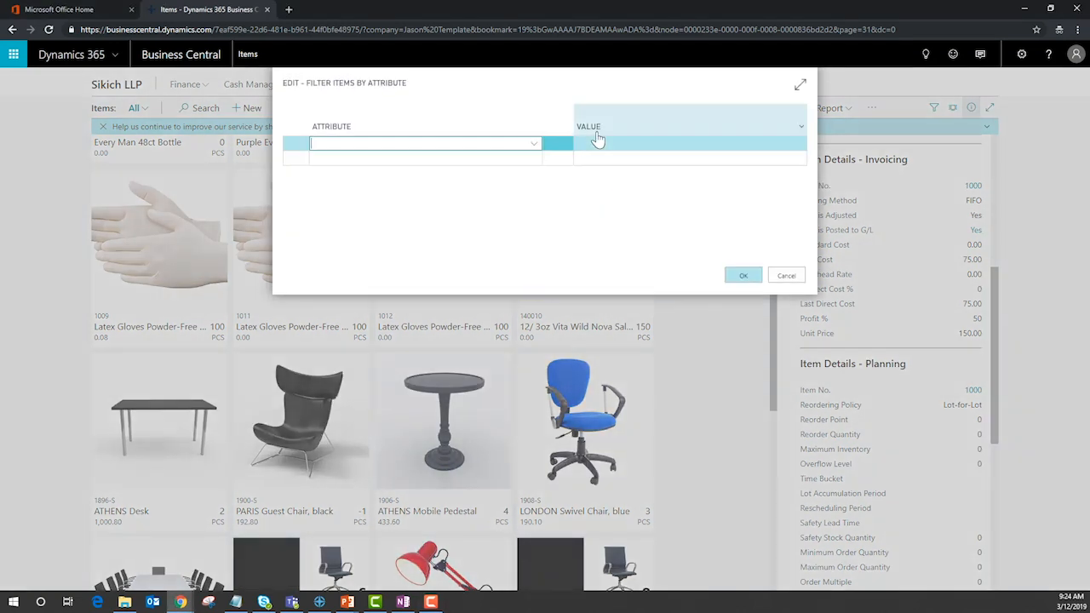
type("Color")
key("Tab")
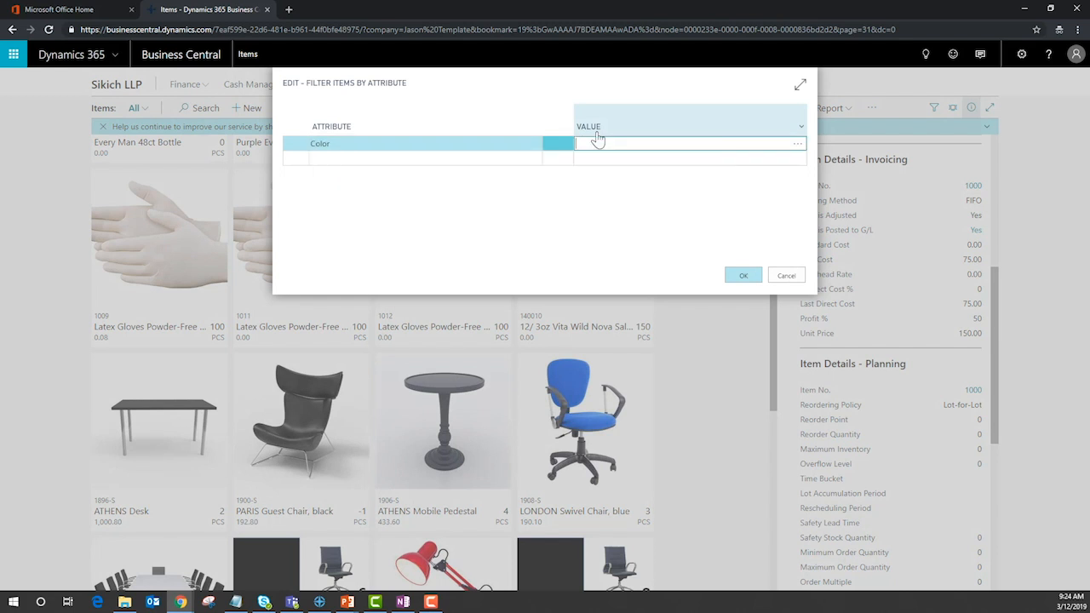
type("red")
left_click(745, 279)
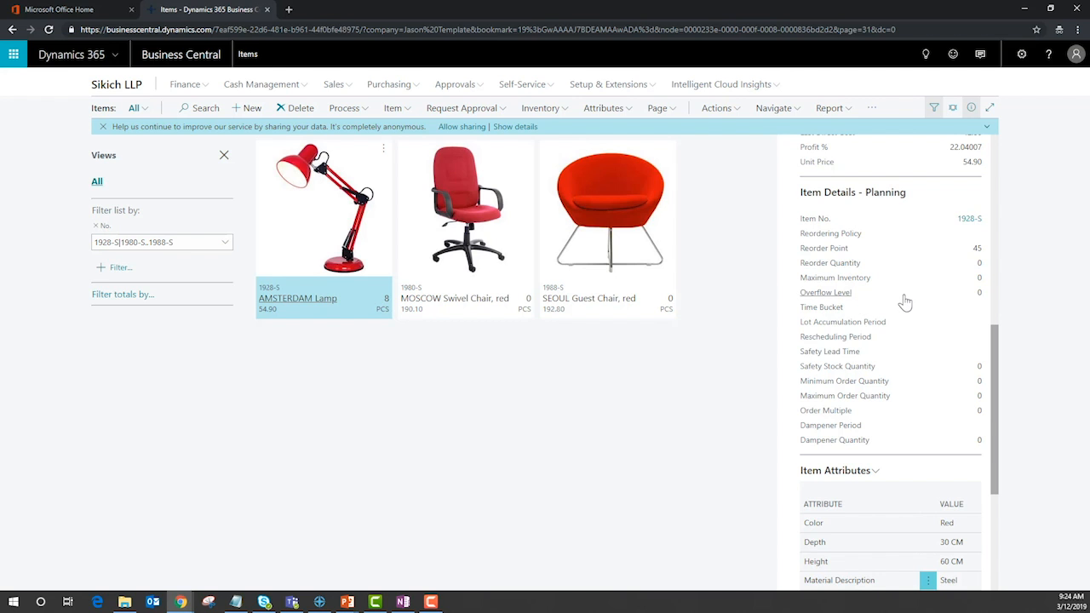
Step: Review the AMSTERDAM Lamp's planning details and item attributes, and switch the filtered items to the List layout
scroll(911, 302, "up", 3)
scroll(917, 303, "down", 1)
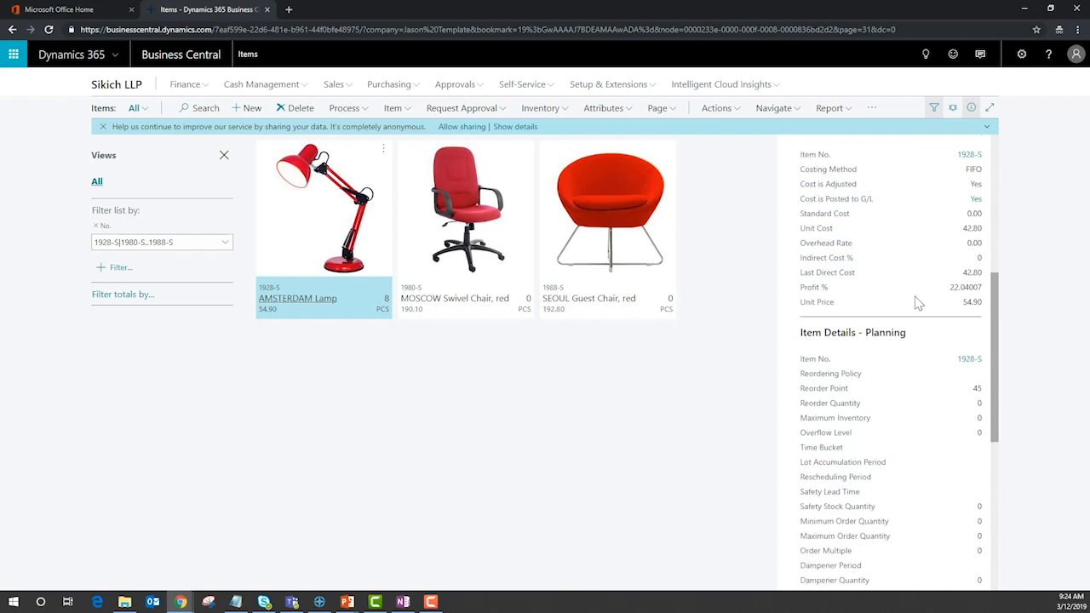
scroll(917, 304, "down", 2)
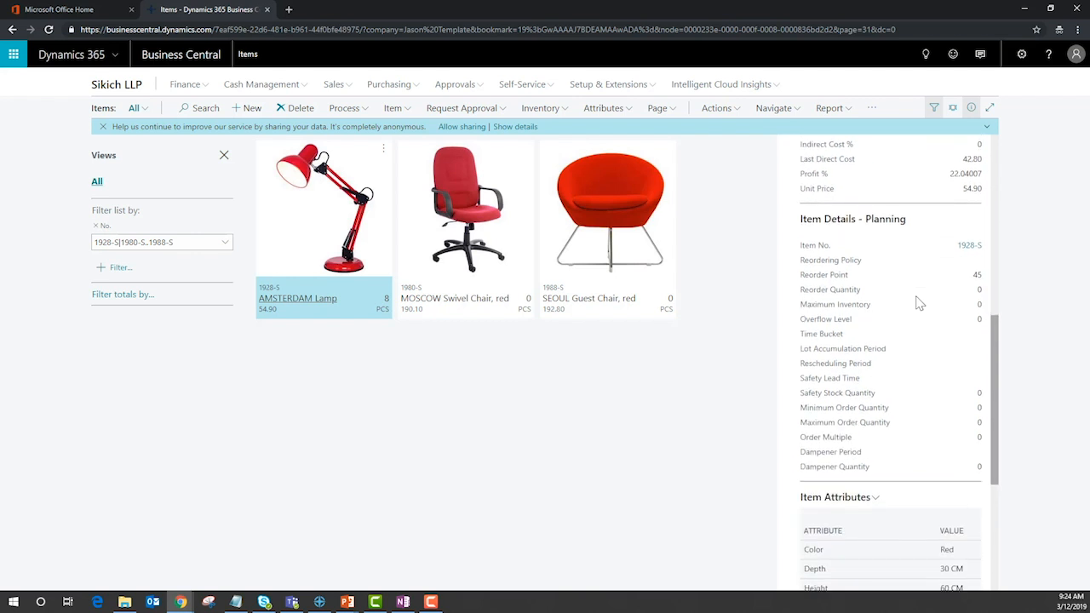
scroll(919, 304, "down", 2)
scroll(919, 304, "down", 1)
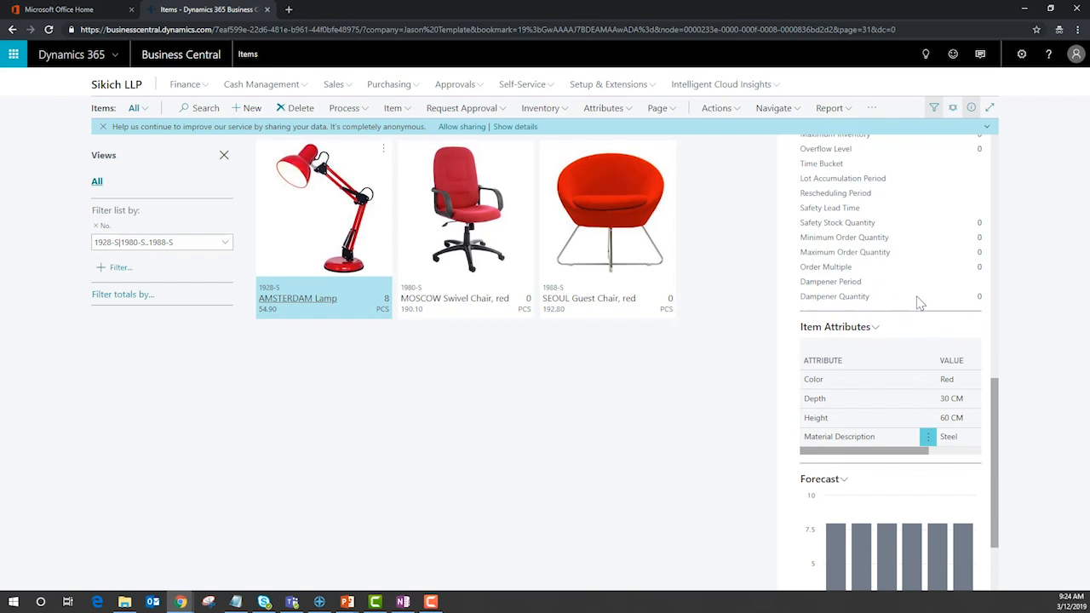
left_click(955, 112)
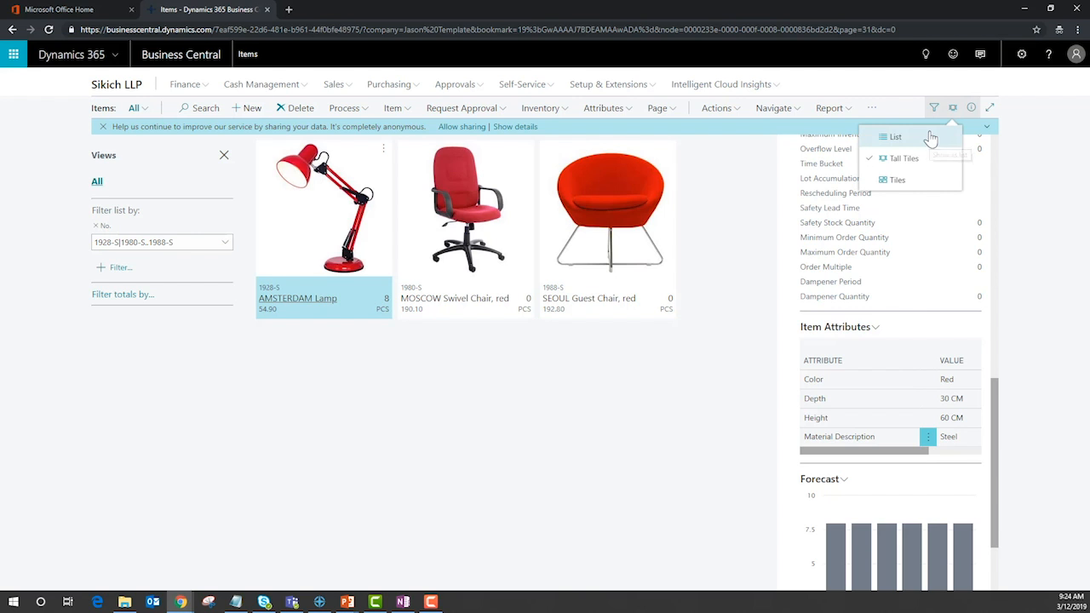
left_click(931, 139)
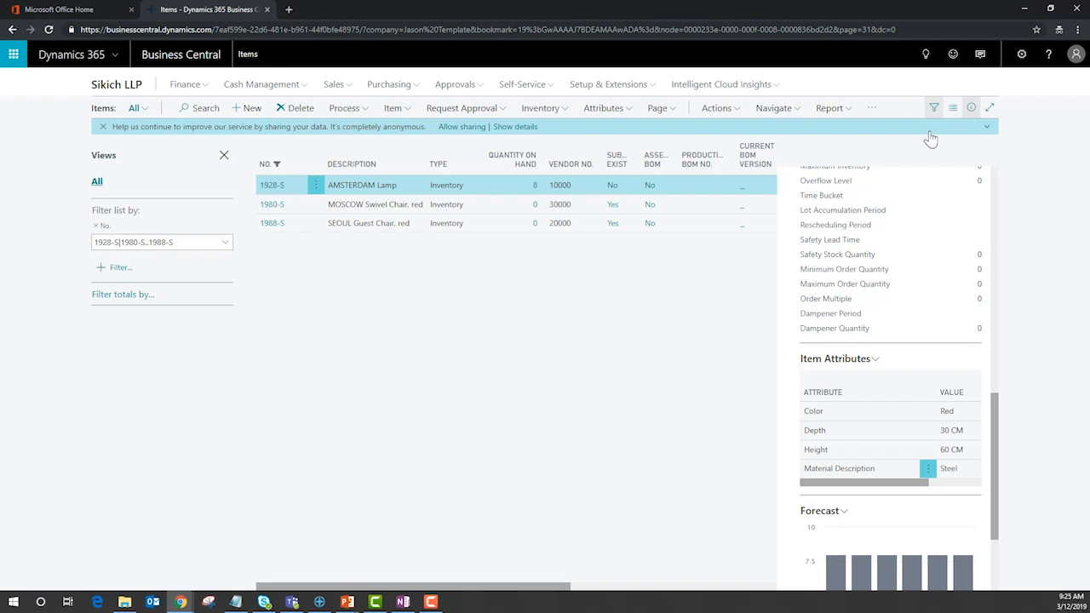
Step: Personalize the Items list by adding the Inventory Posting Group column between Quantity on Hand and Vendor No., and open that column's options
left_click(1019, 54)
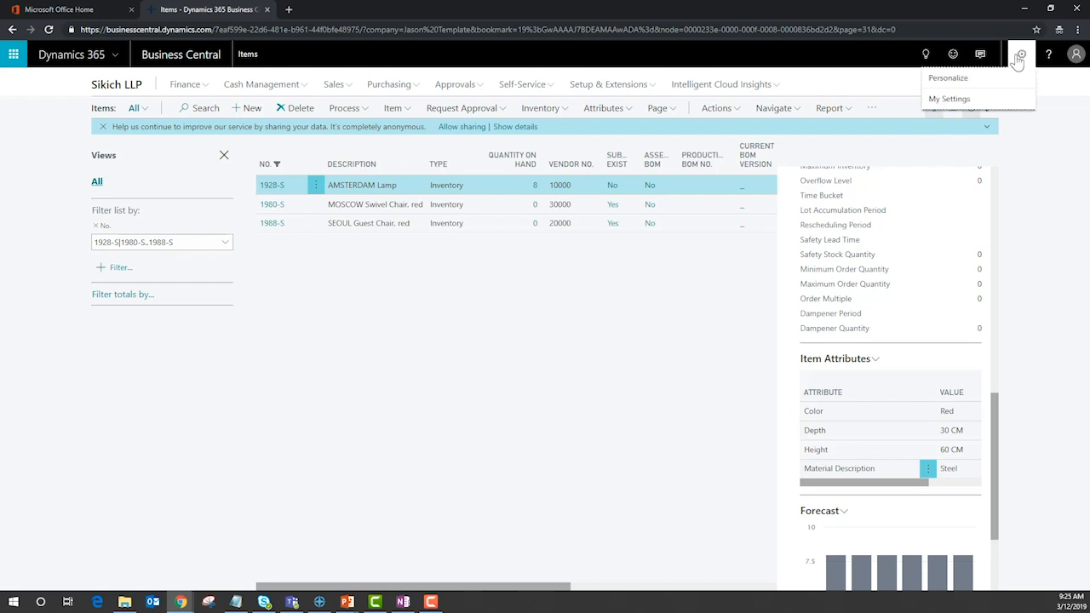
left_click(979, 82)
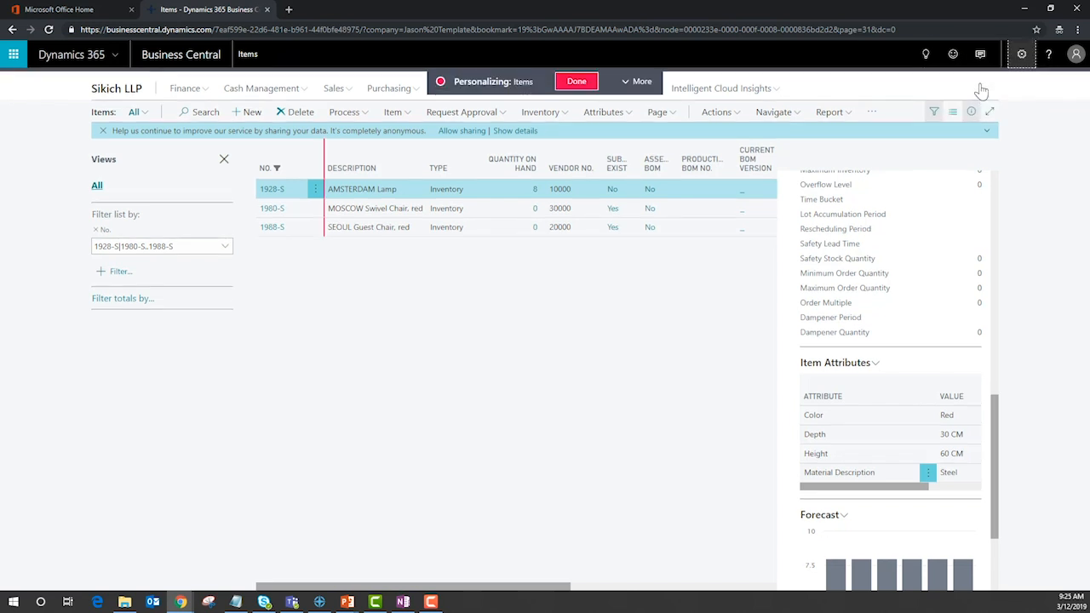
left_click(634, 82)
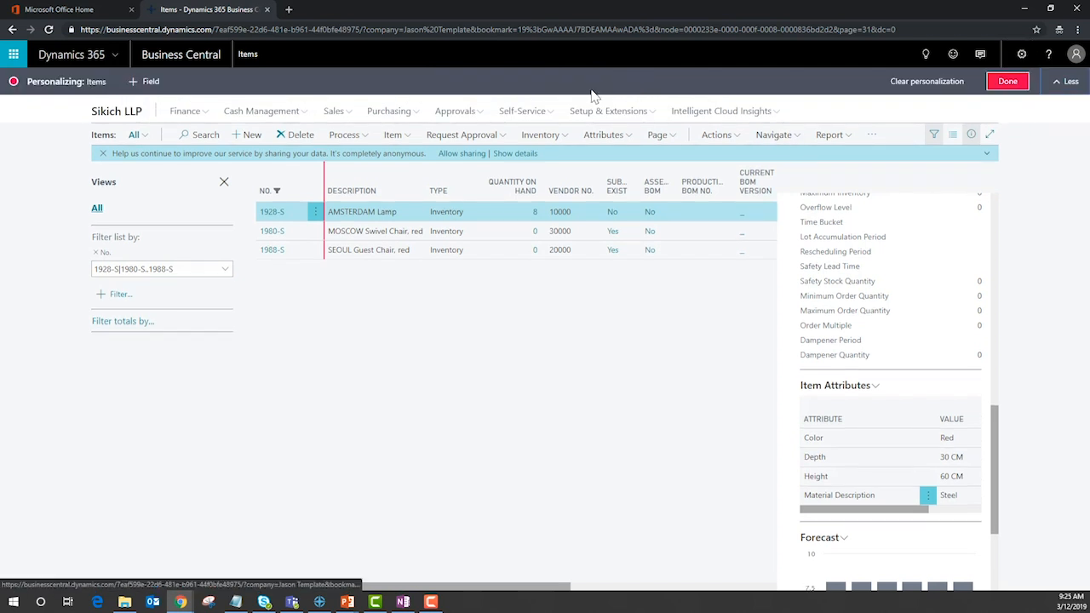
left_click(145, 83)
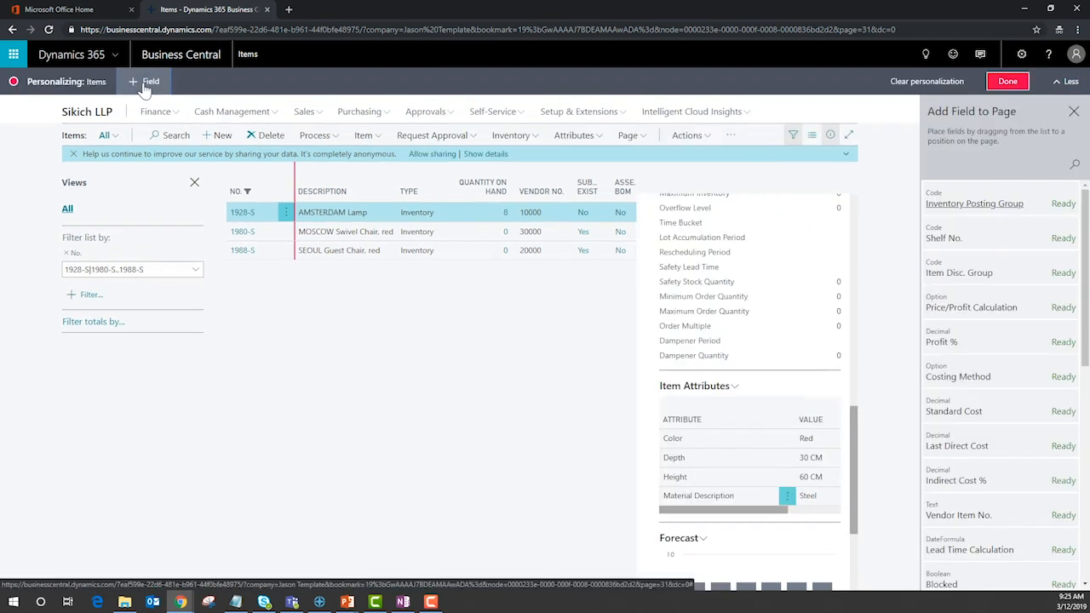
left_click_drag(962, 208, 523, 181)
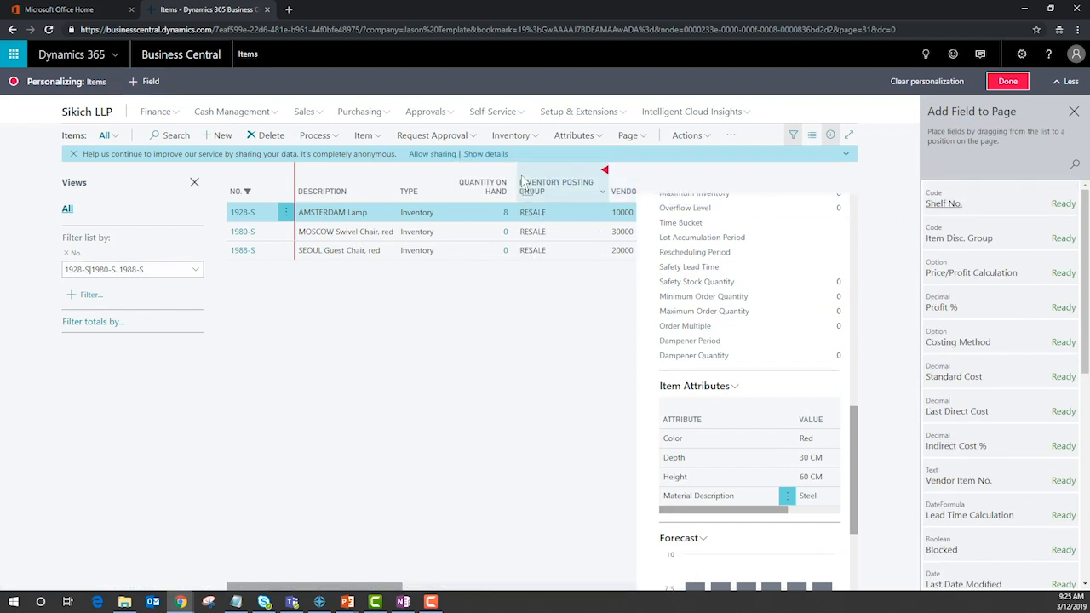
left_click(604, 171)
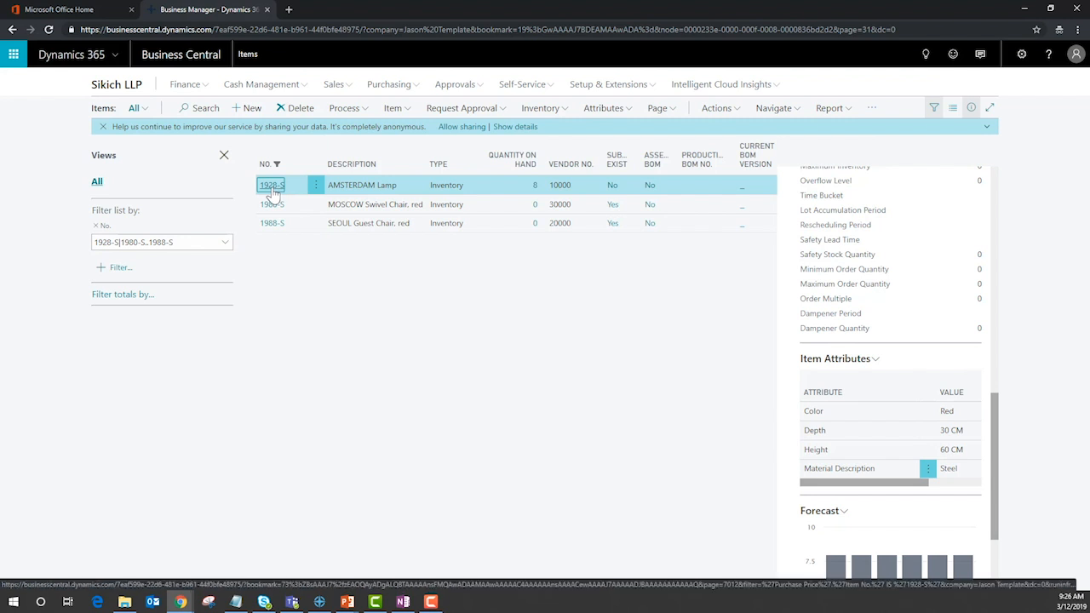
Step: Open the item card of 1928-S AMSTERDAM Lamp and expand its Item section to show all fields
left_click(271, 187)
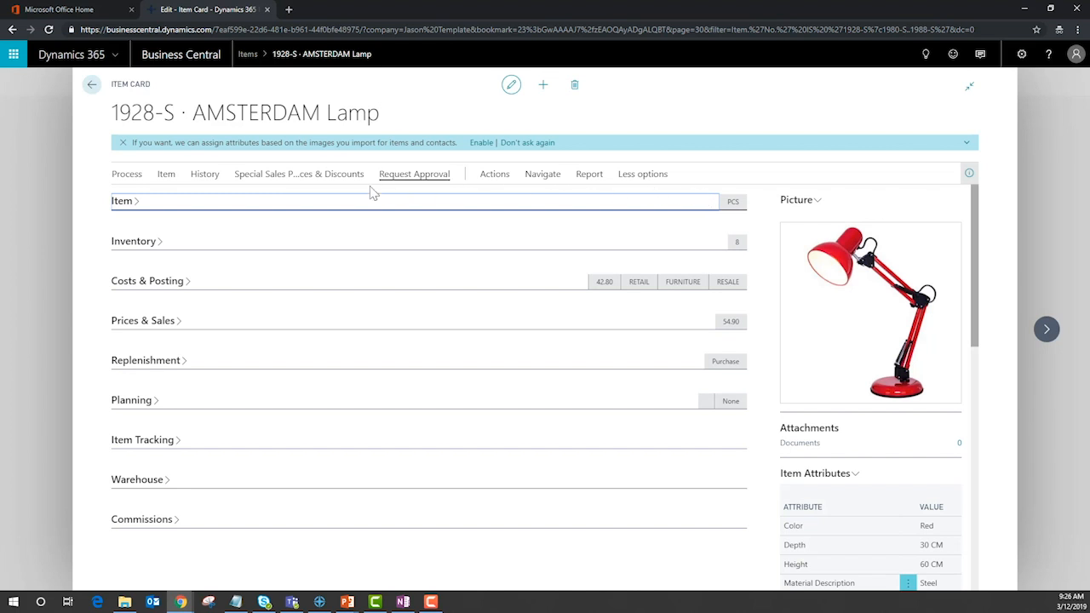
left_click(120, 209)
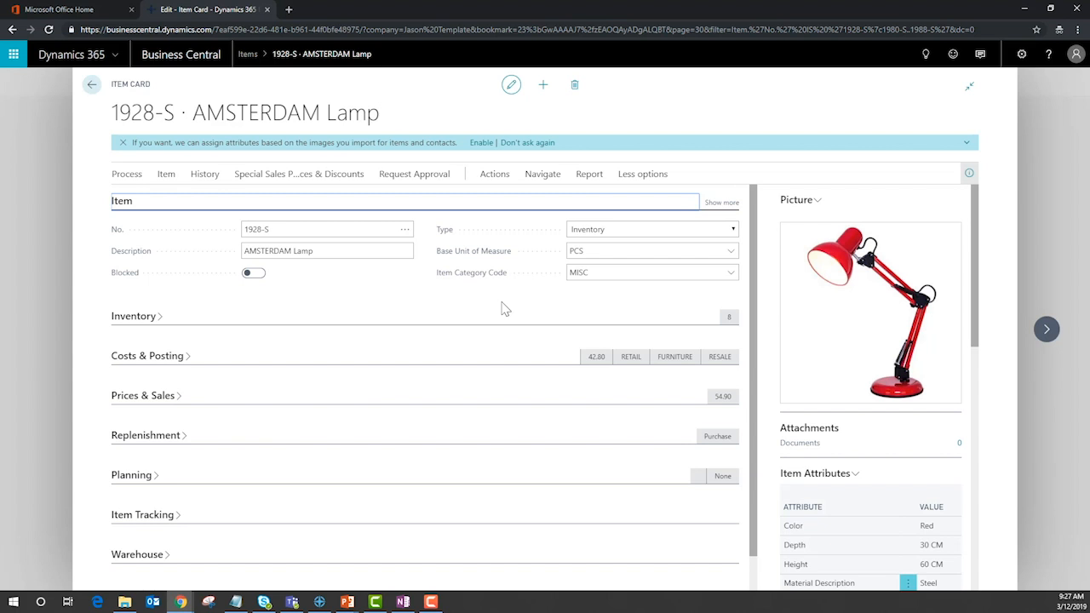
left_click(726, 207)
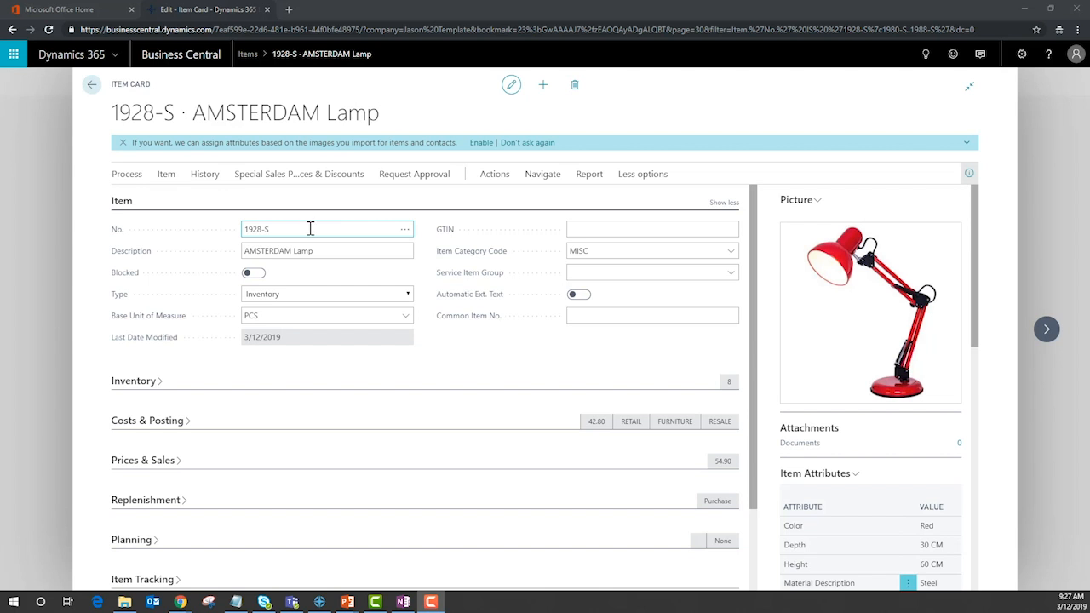
Step: Open the cross references related to the AMSTERDAM Lamp from its item card
left_click(349, 253)
left_click(545, 177)
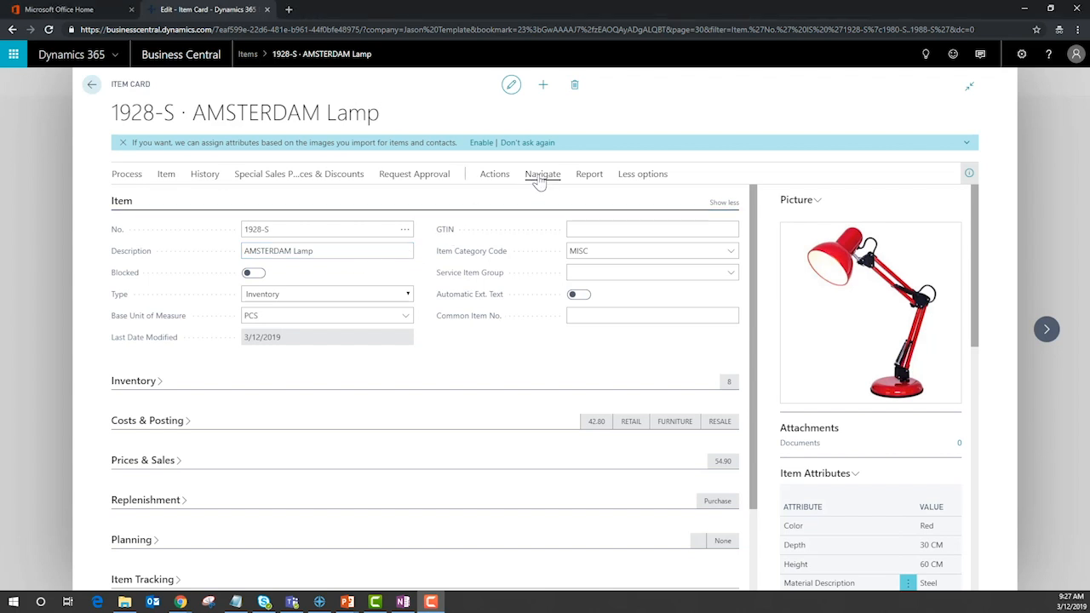
left_click(549, 177)
left_click(550, 177)
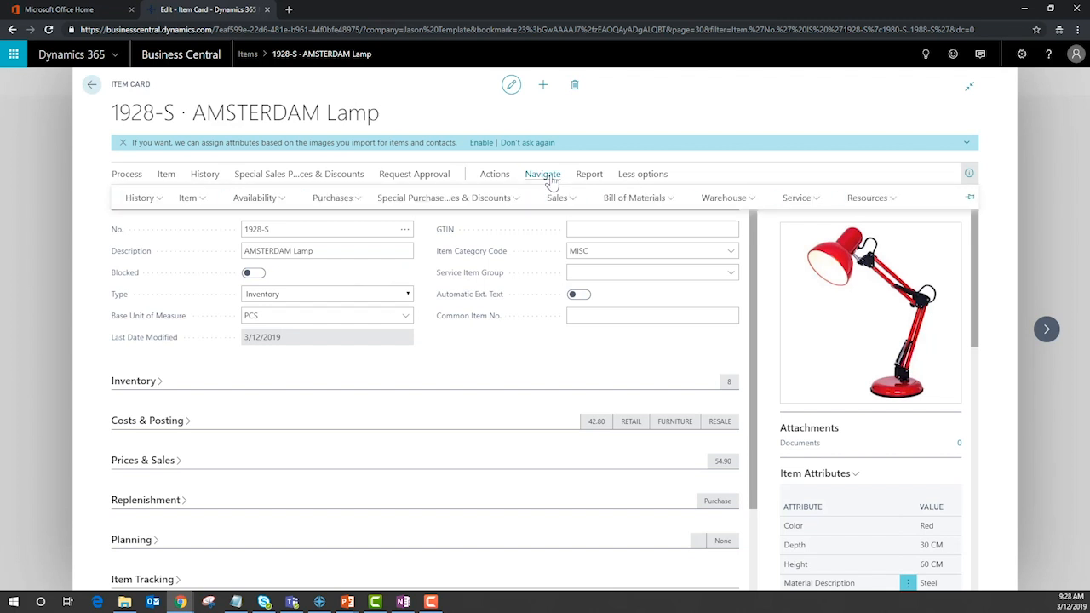
left_click(193, 208)
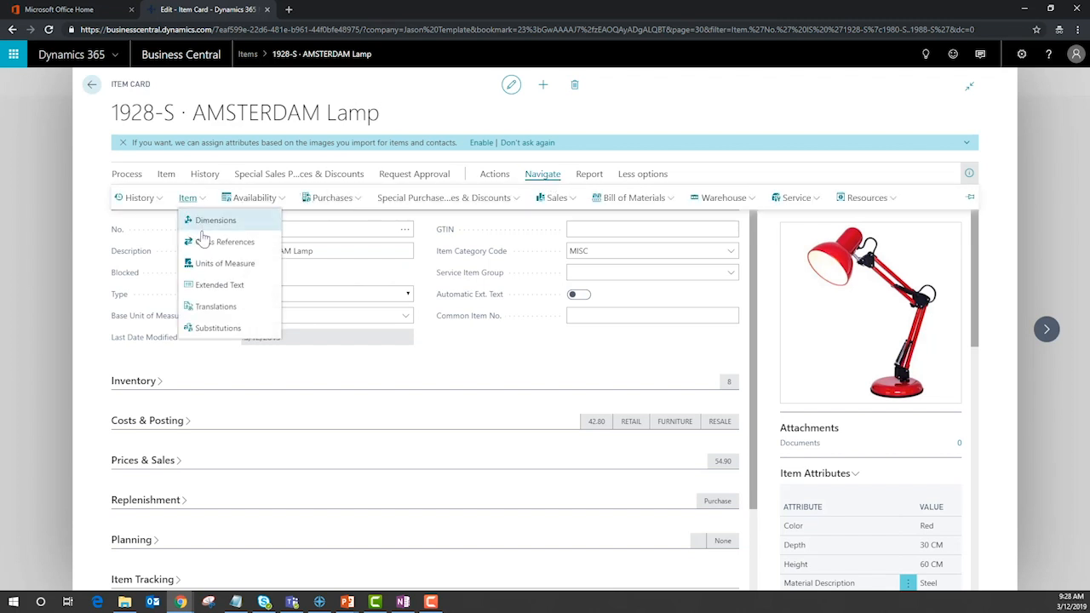
left_click(202, 243)
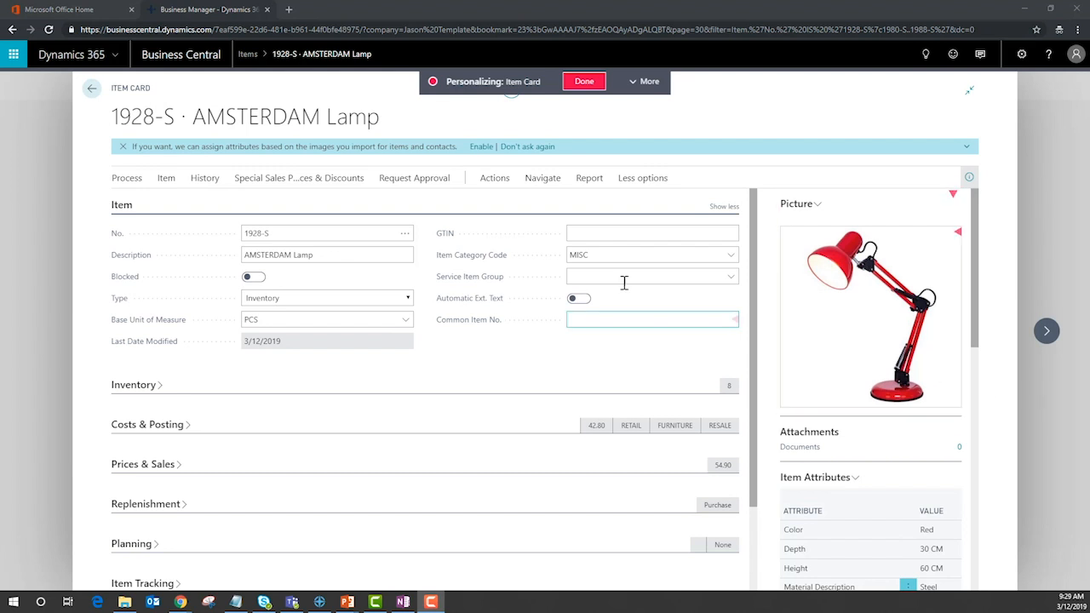
Step: View the lamp's special purchase prices and discounts overview, and close it
left_click(540, 183)
left_click(474, 204)
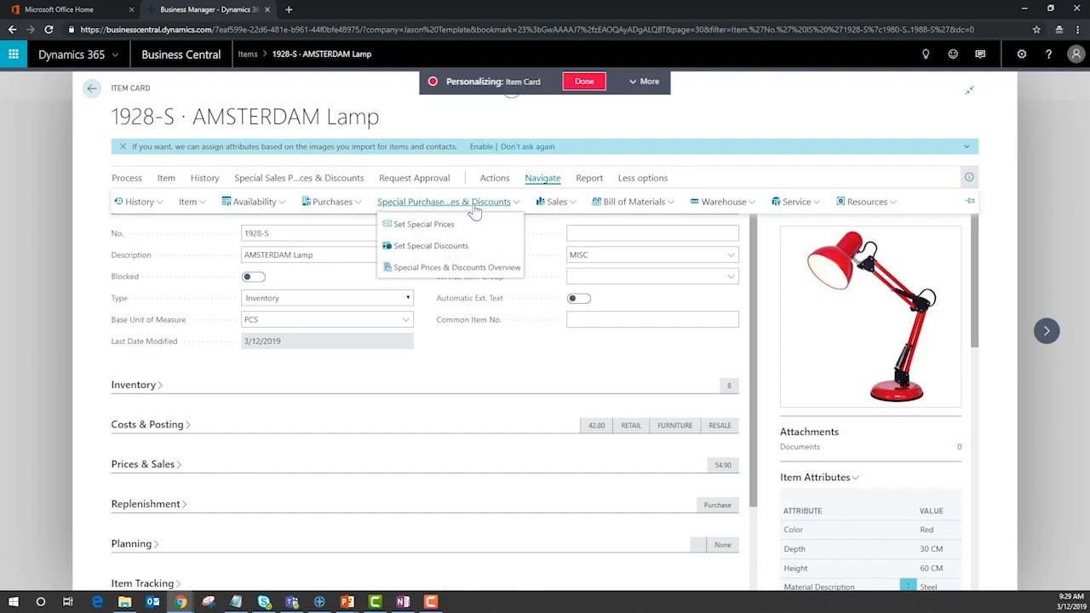
left_click(463, 268)
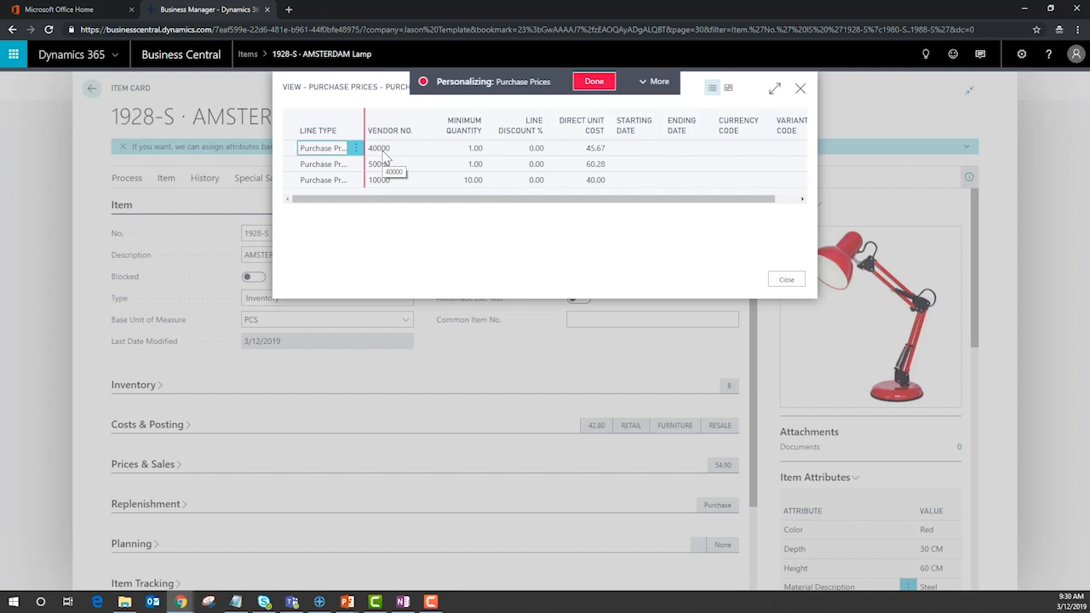
key("F10")
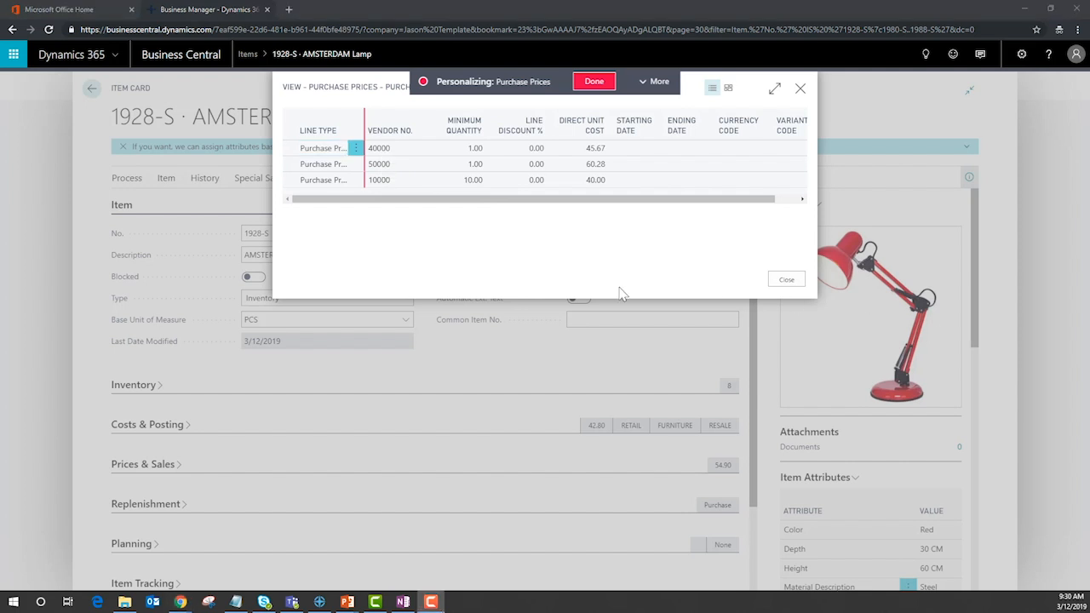
left_click(789, 281)
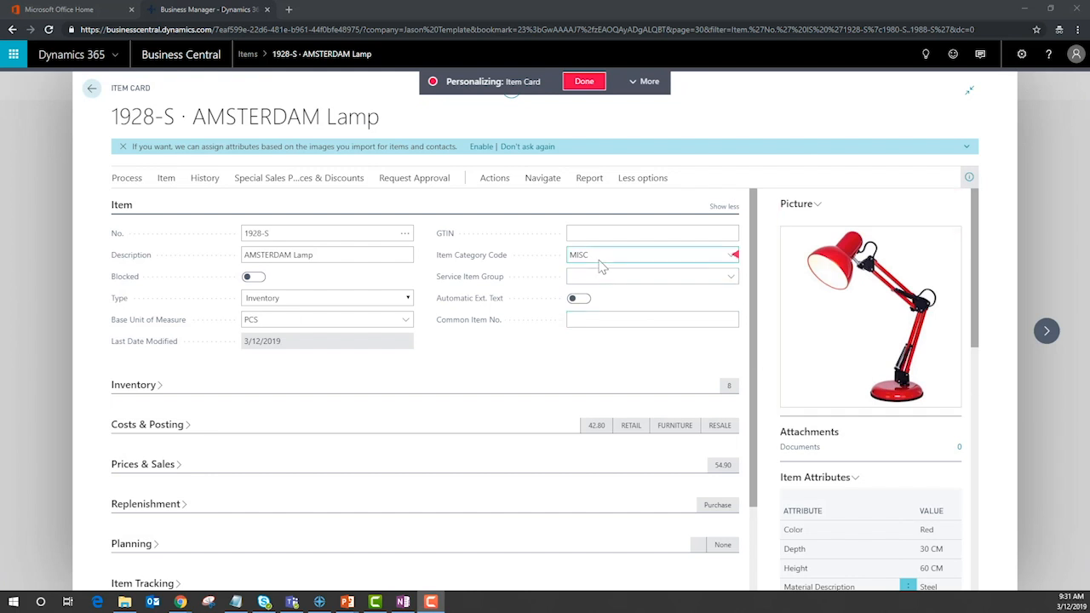
Step: View the lamp's Item Vendor Catalog with vendor item numbers and lead times, and return to the item card
left_click(542, 180)
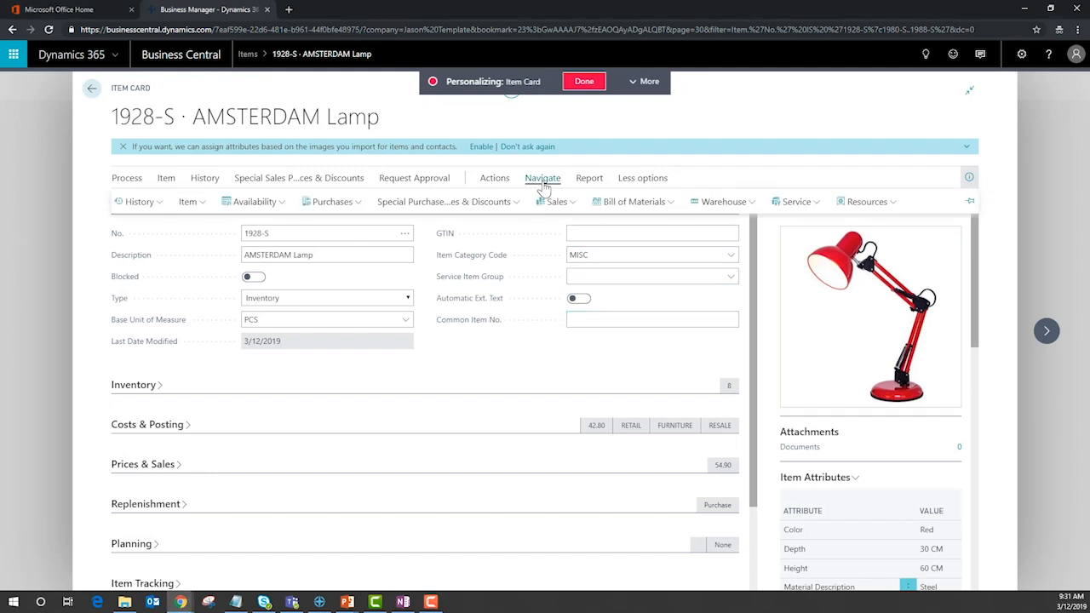
left_click(334, 202)
left_click(332, 223)
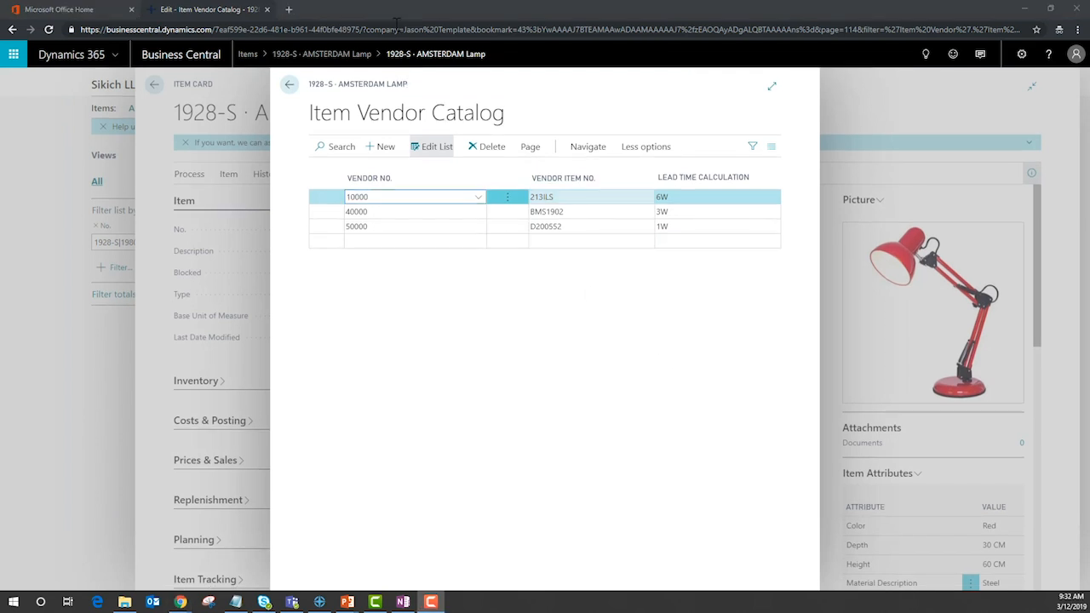
left_click(289, 88)
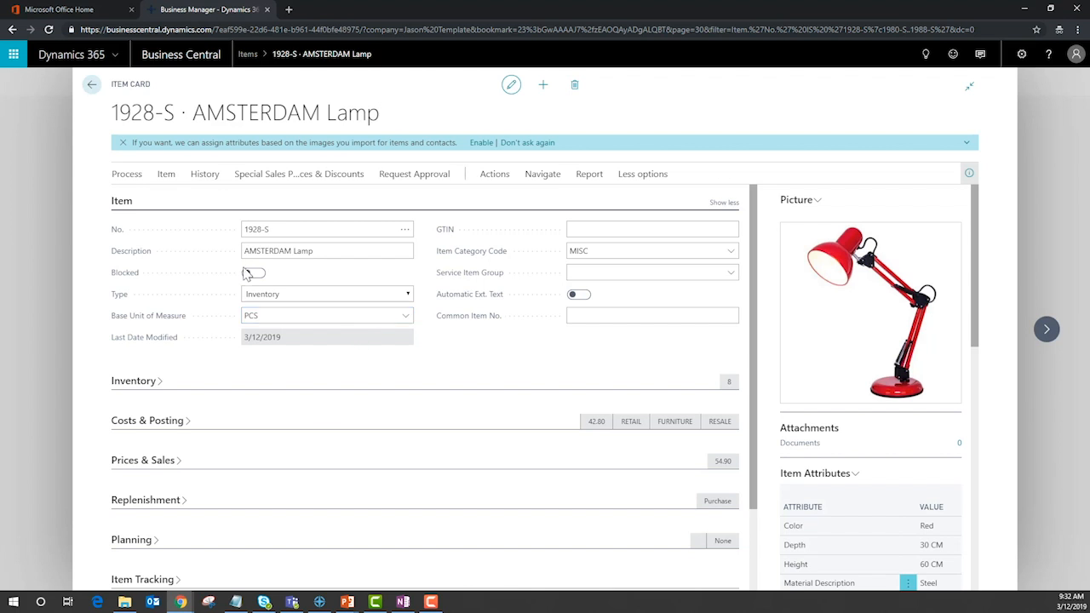
Step: Expand the Prices & Sales and Replenishment sections of the lamp's item card
left_click(143, 461)
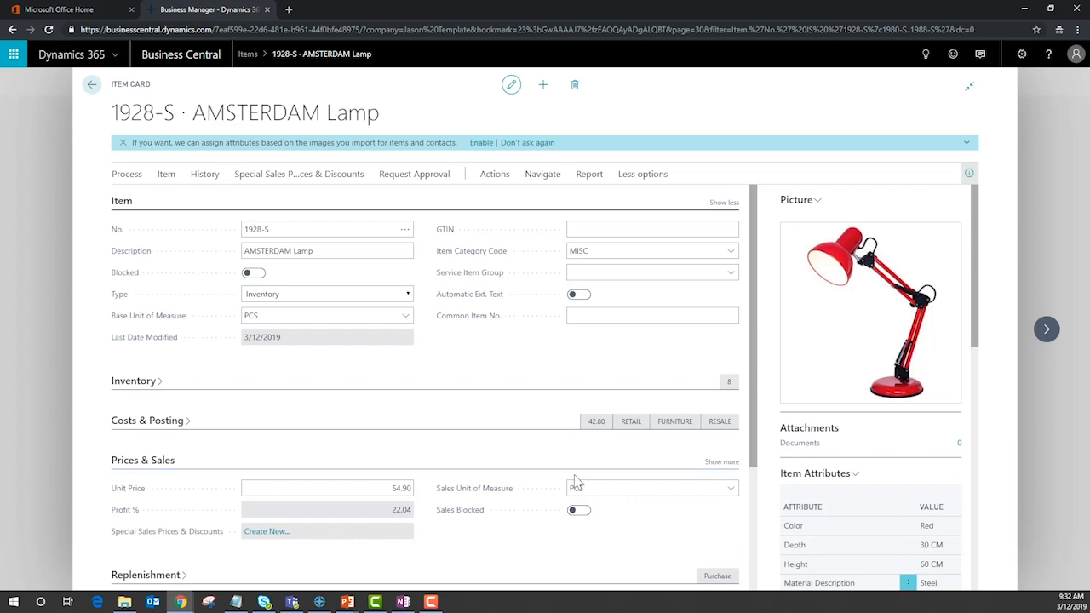
scroll(529, 514, "down", 3)
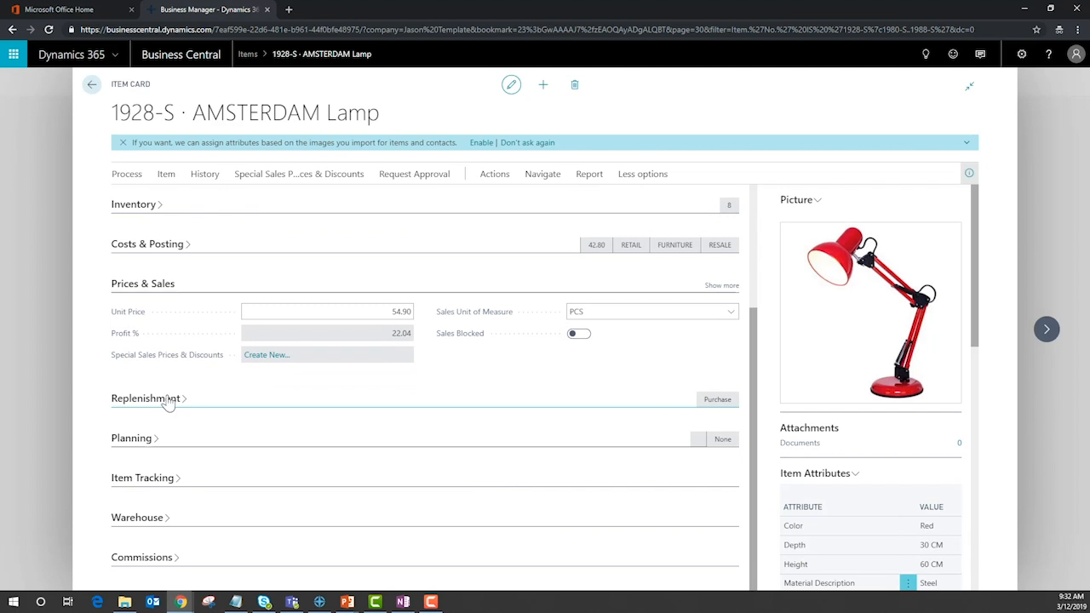
left_click(167, 401)
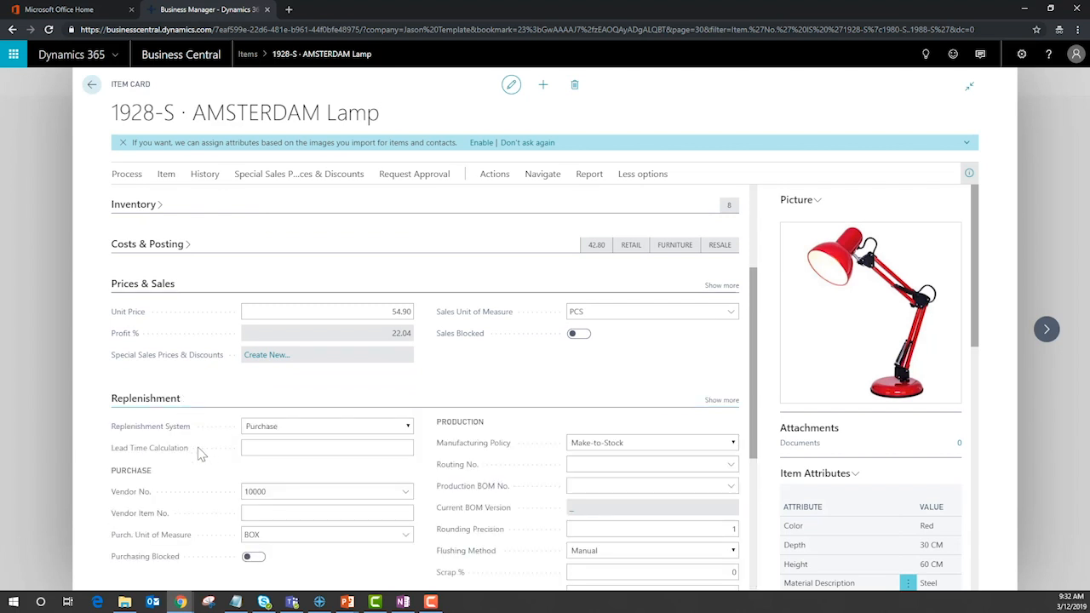
Step: Choose BOX as the lamp's purchase unit of measure in the Replenishment section
left_click(406, 537)
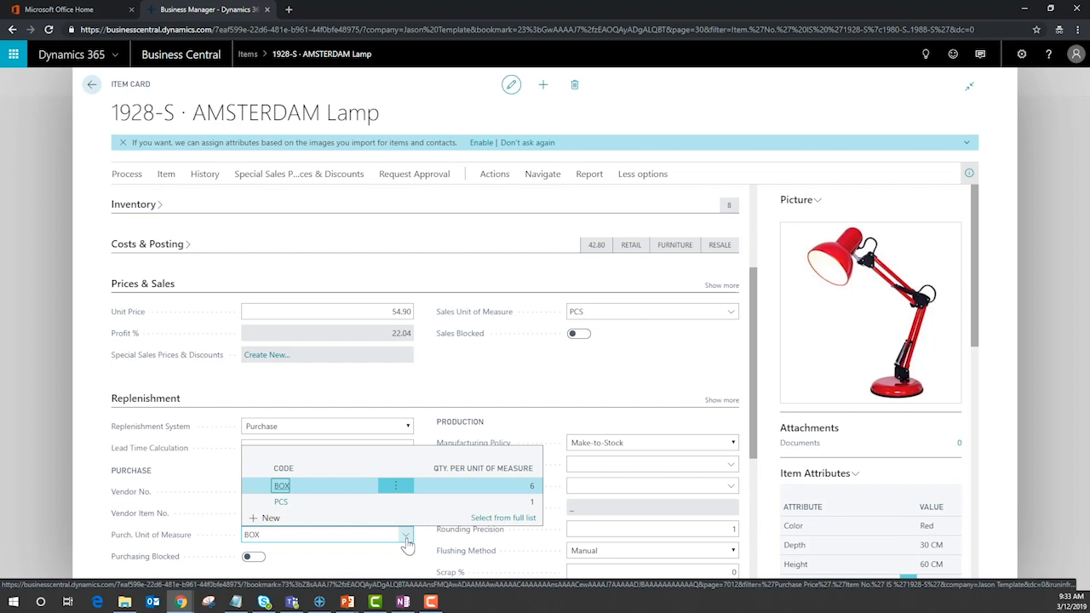
left_click(347, 490)
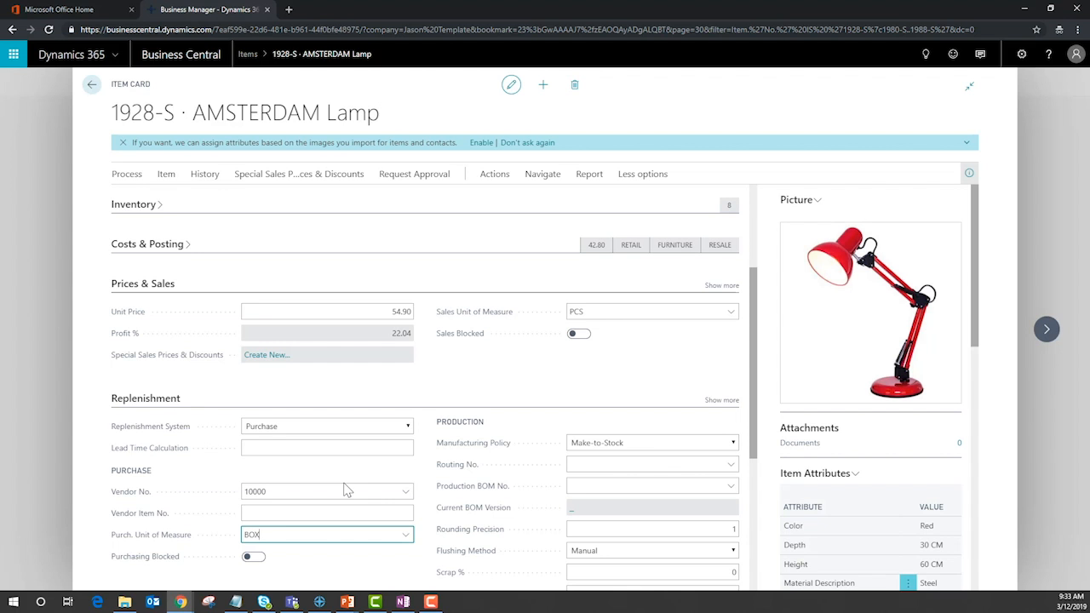
scroll(139, 448, "down", 3)
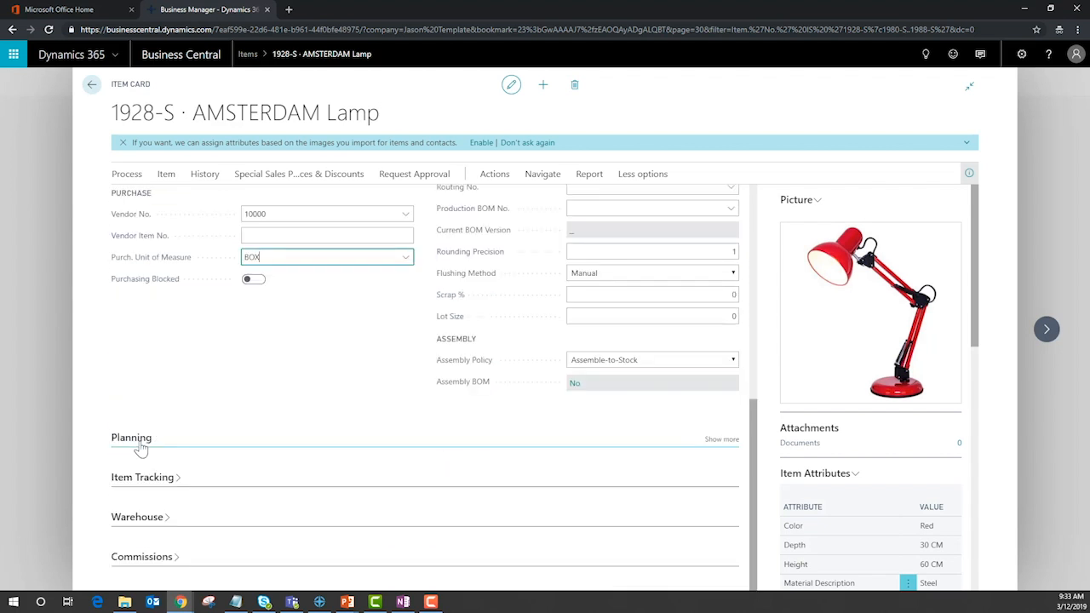
Step: Expand the Planning section of the lamp's item card and set the reordering policy to Fixed Reorder Qty
left_click(136, 443)
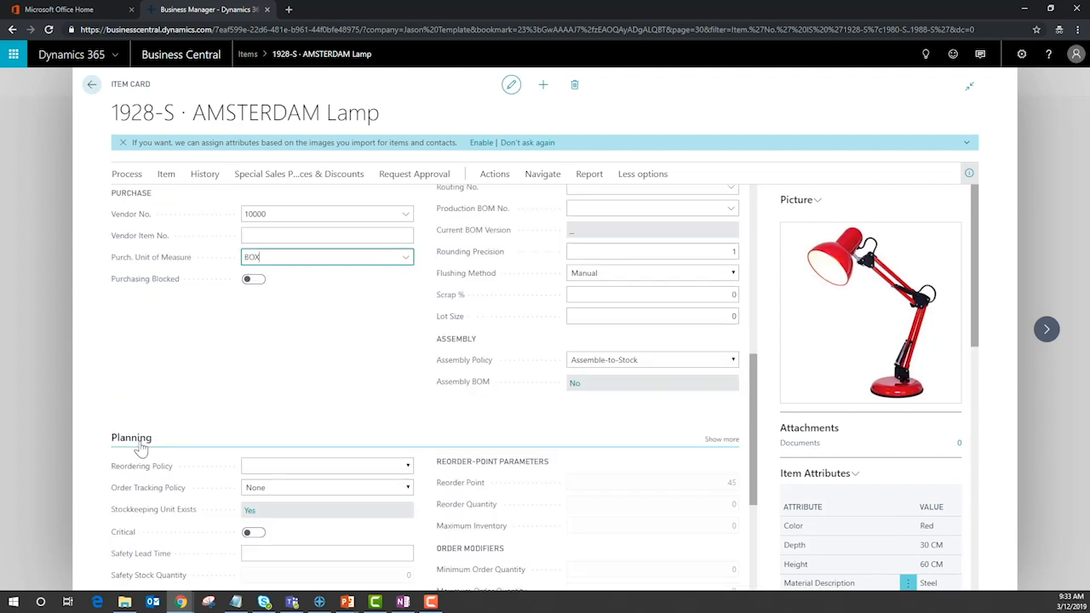
scroll(221, 396, "down", 1)
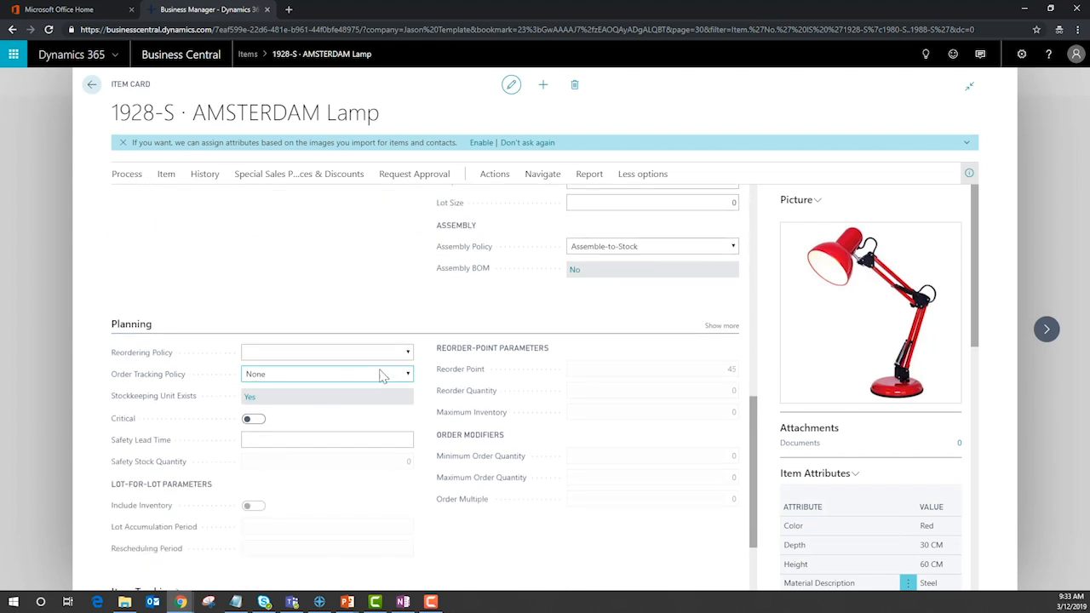
left_click(411, 356)
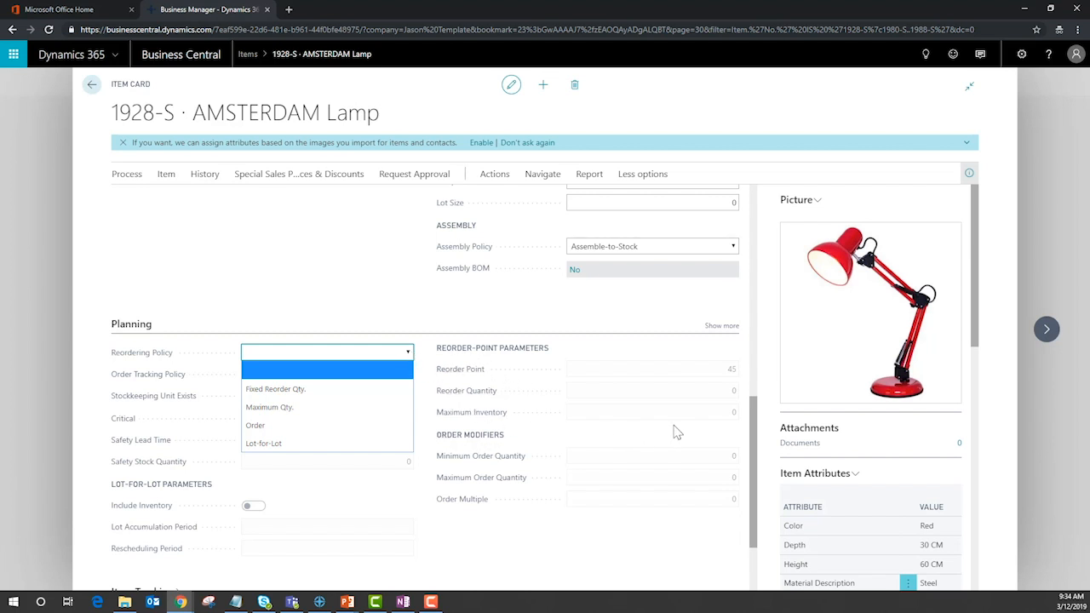
left_click(336, 394)
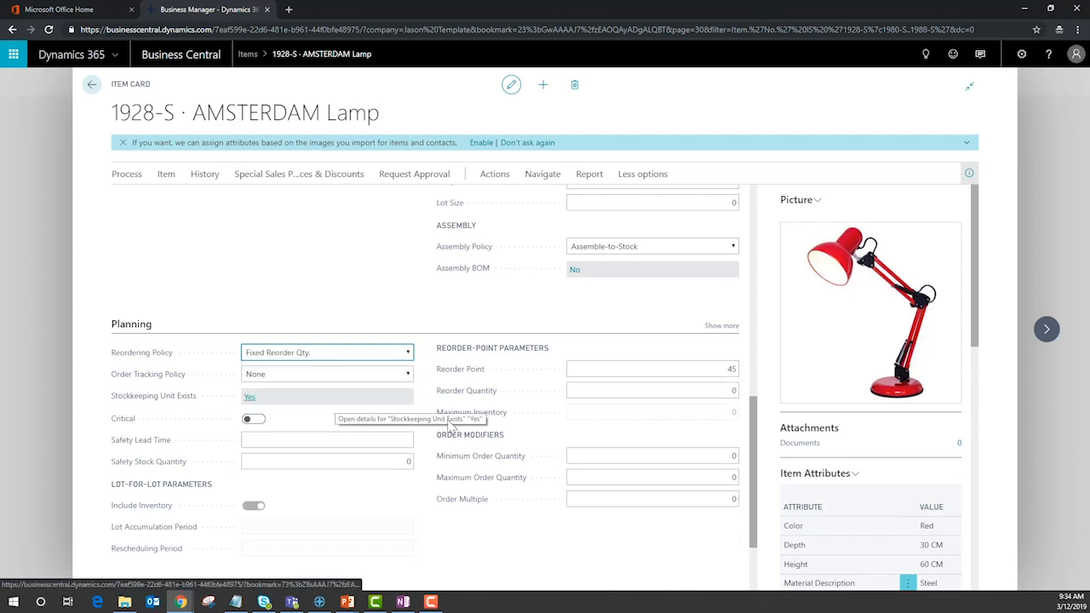
left_click(705, 389)
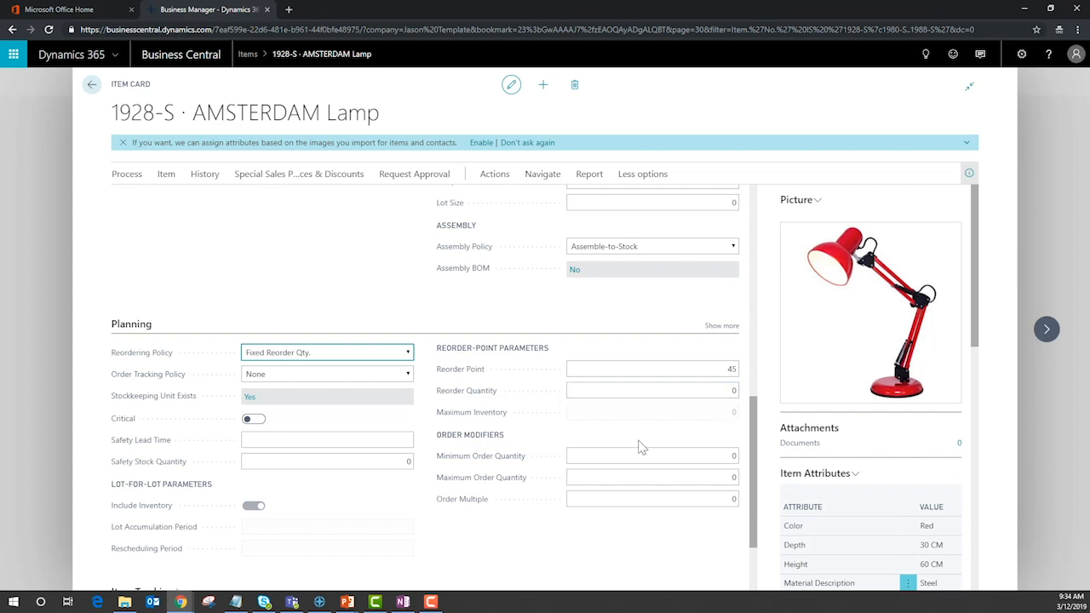
Step: Open the lamp's existing stockkeeping units from the Planning section and open the card for location EAST
scroll(573, 451, "down", 1)
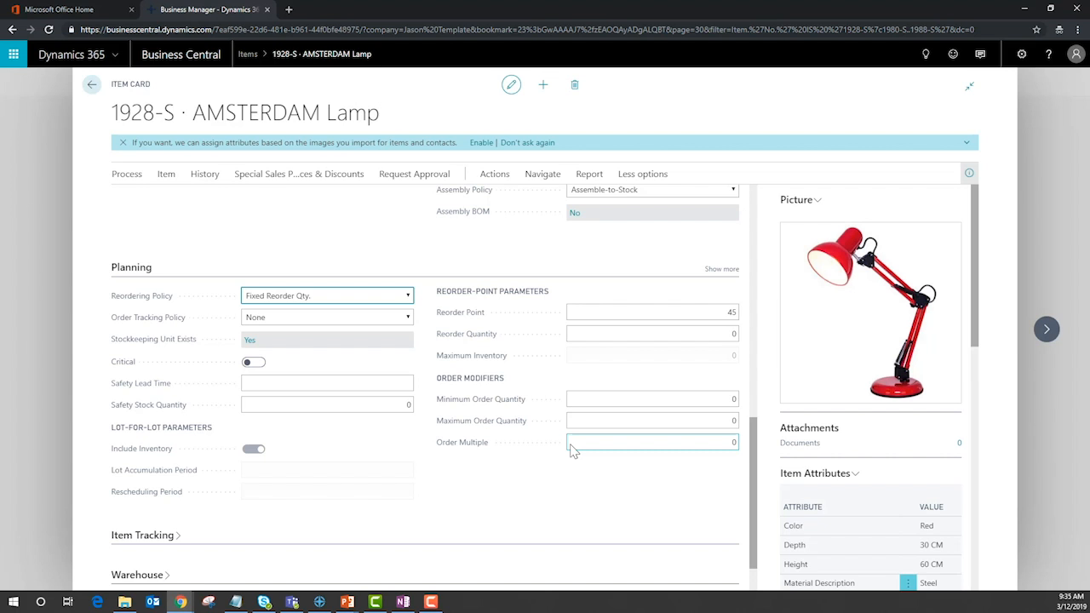
left_click(252, 341)
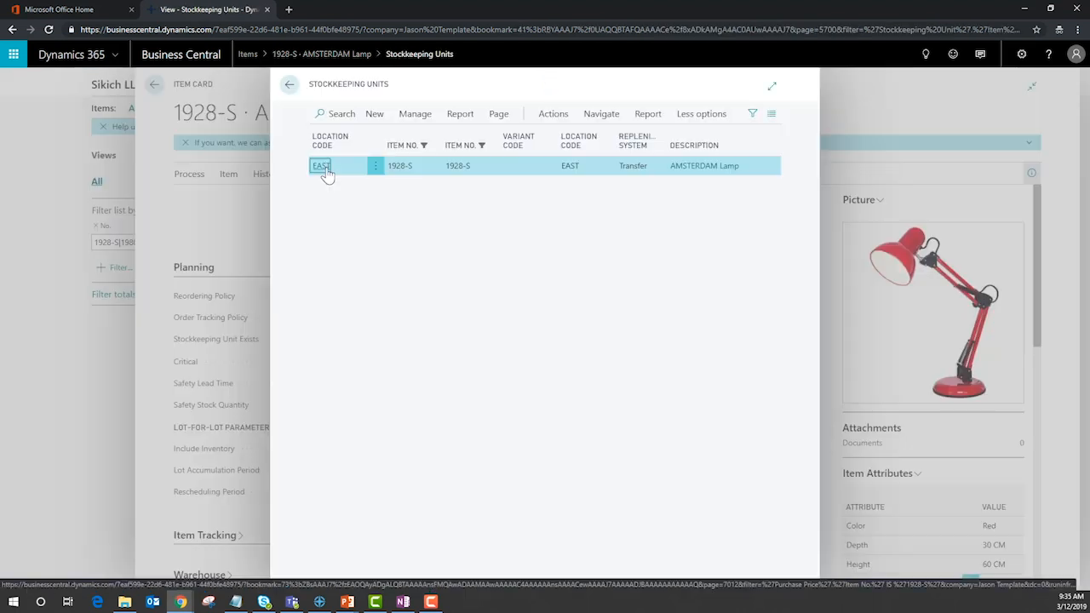
left_click(323, 170)
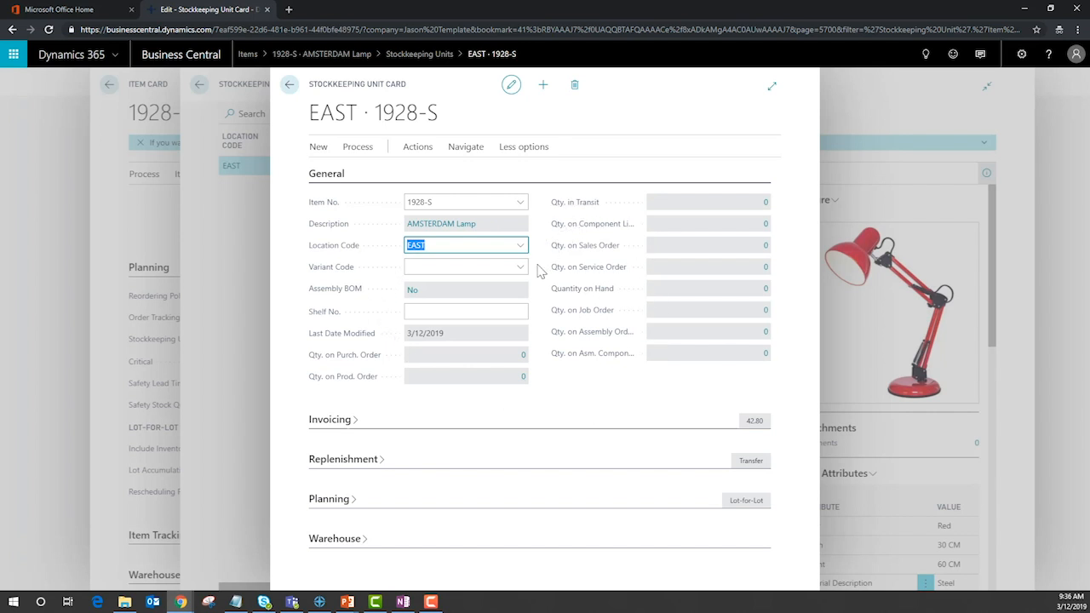
Step: Expand the Invoicing and Replenishment sections of the EAST stockkeeping unit card and review the available replenishment systems and transfer settings
left_click(332, 419)
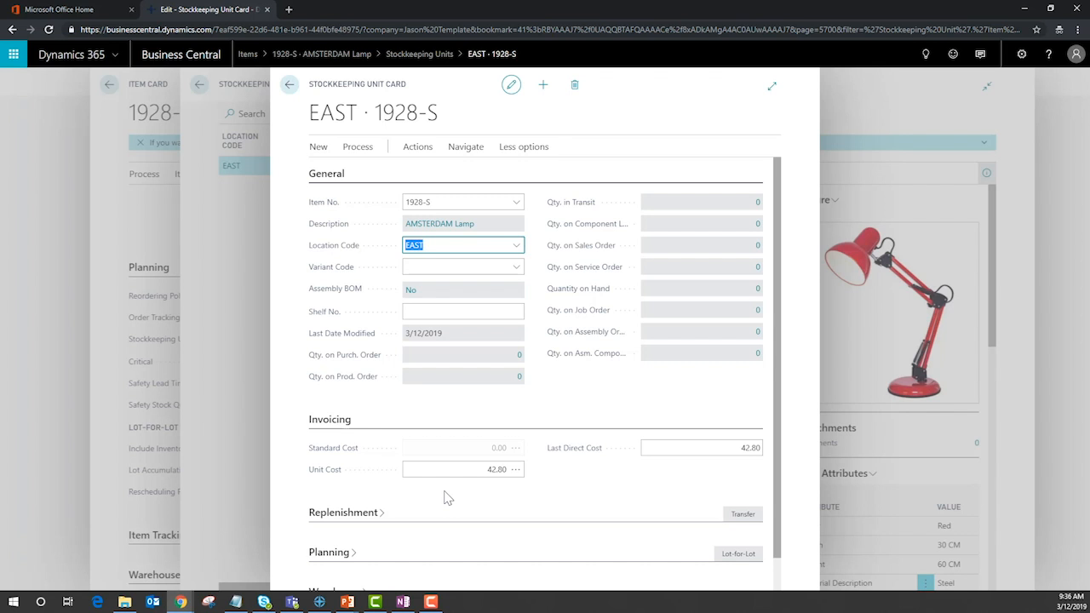
scroll(446, 497, "down", 1)
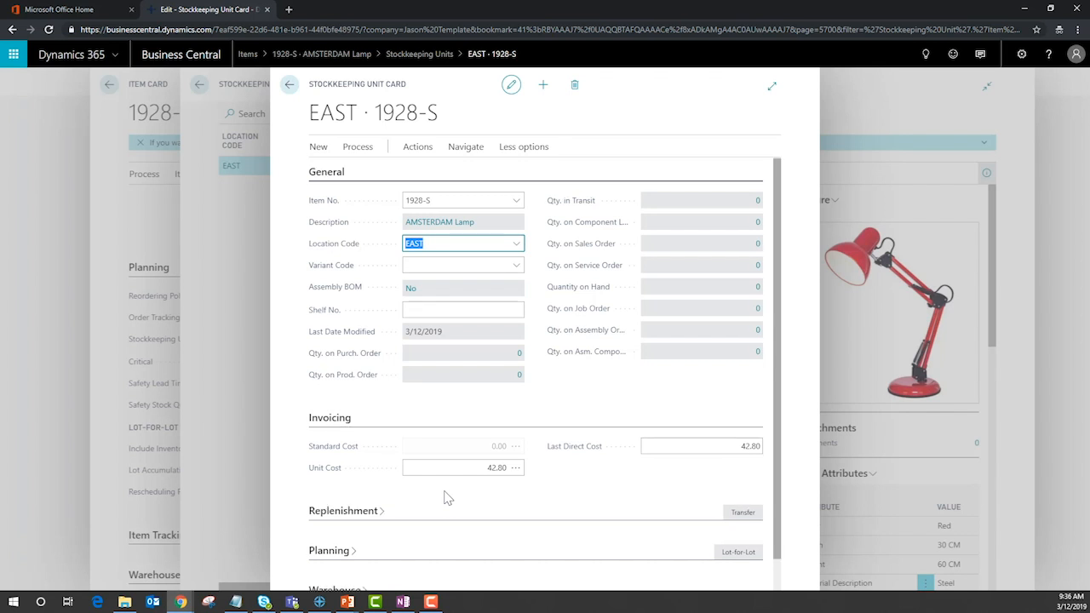
left_click(344, 479)
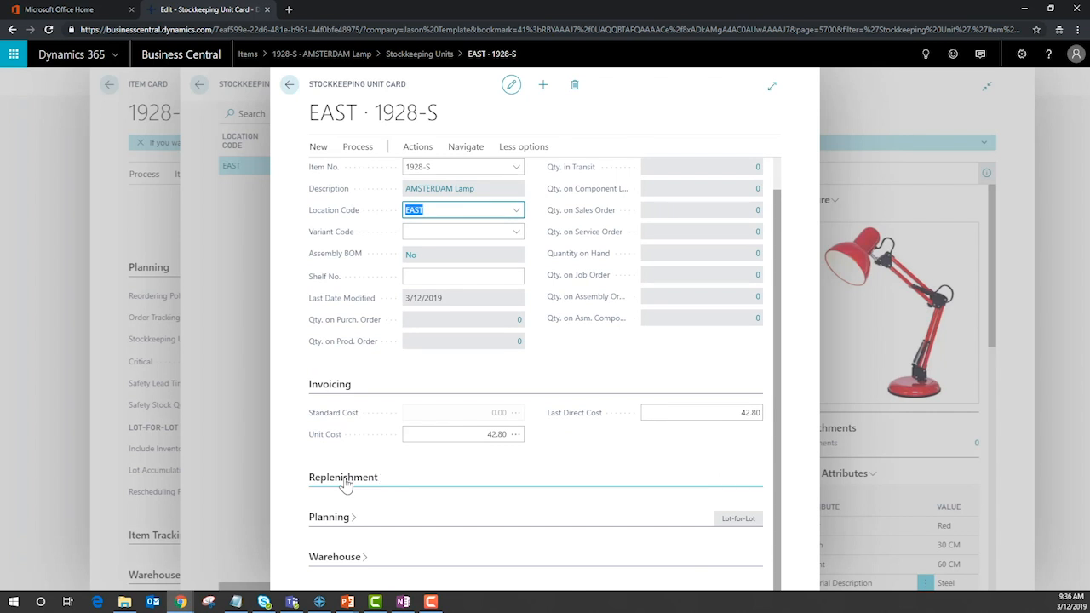
left_click(518, 507)
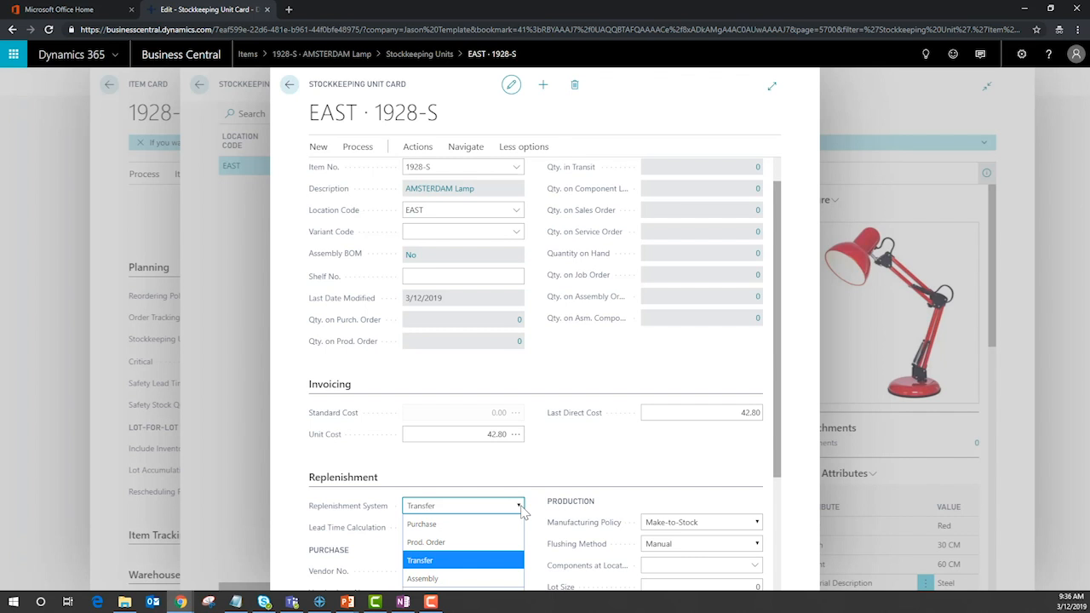
left_click(520, 507)
scroll(574, 462, "down", 3)
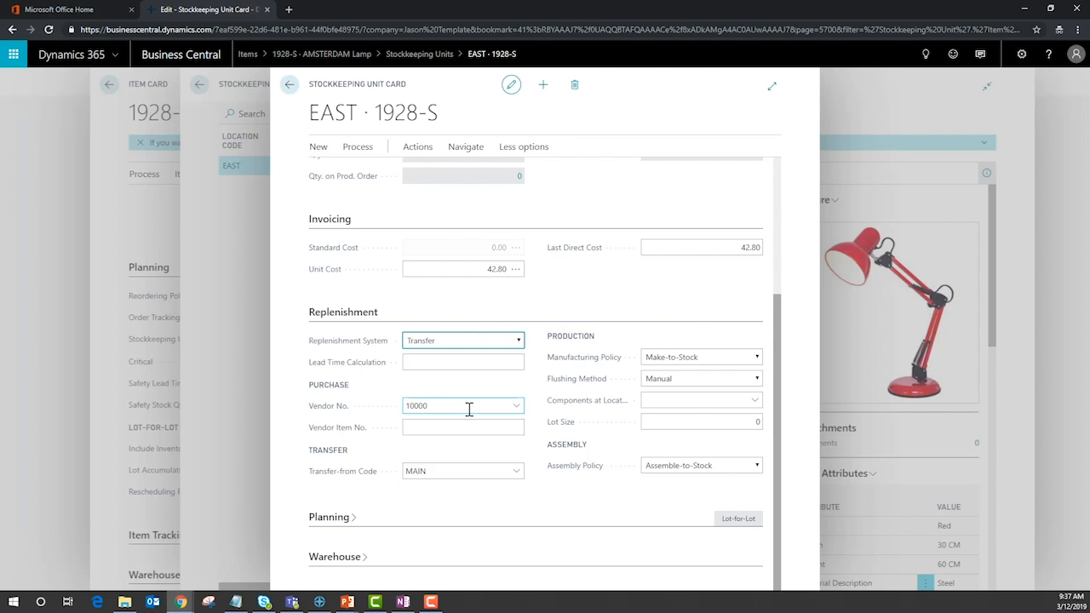
Step: Expand the Planning section of the EAST stockkeeping unit card and review its reordering policy, lot-for-lot parameters and order modifiers
left_click(329, 519)
scroll(350, 464, "down", 3)
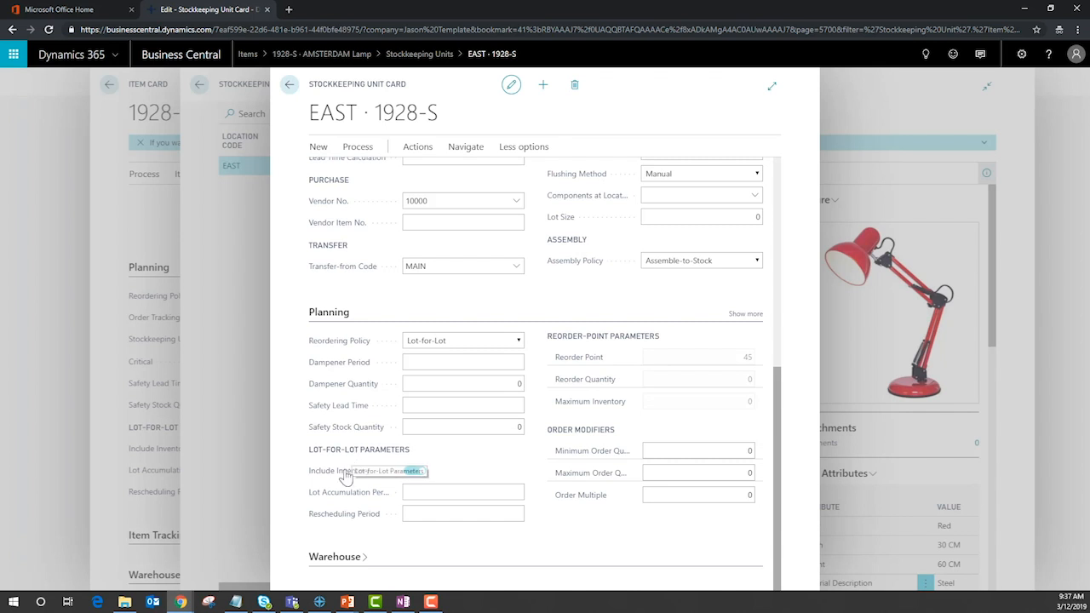
left_click(439, 404)
left_click(645, 492)
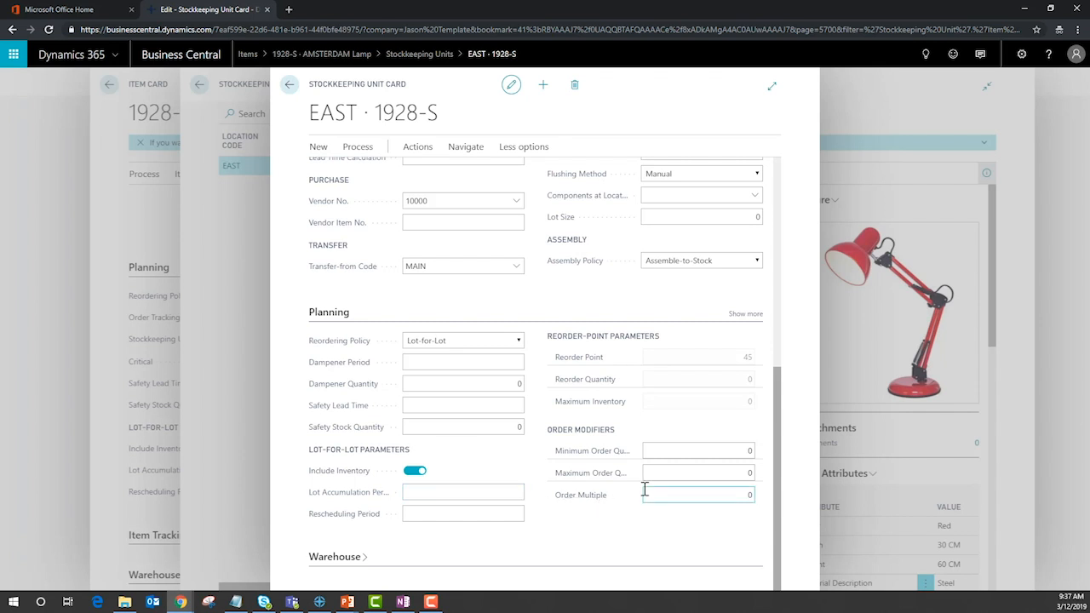